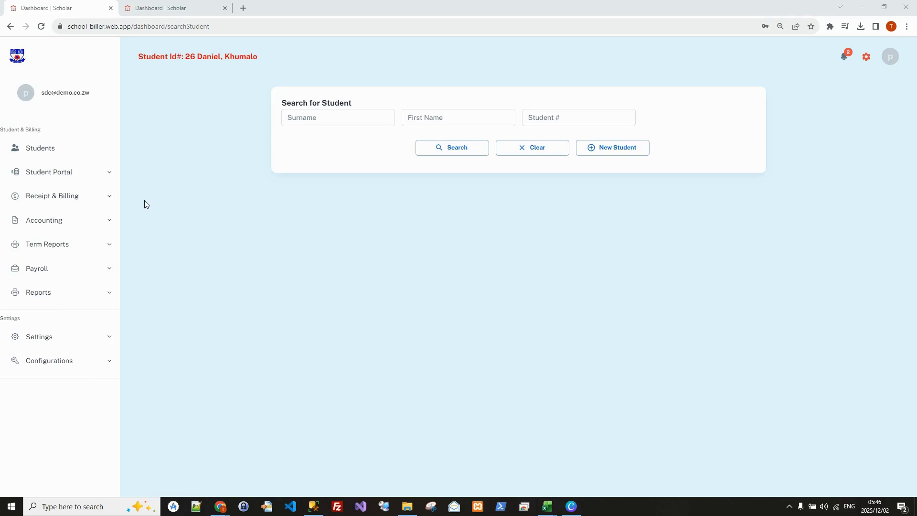
# Start a new USD expense under bill payments and set what is being paid for to Grade One expenses.
pyautogui.click(104, 221)
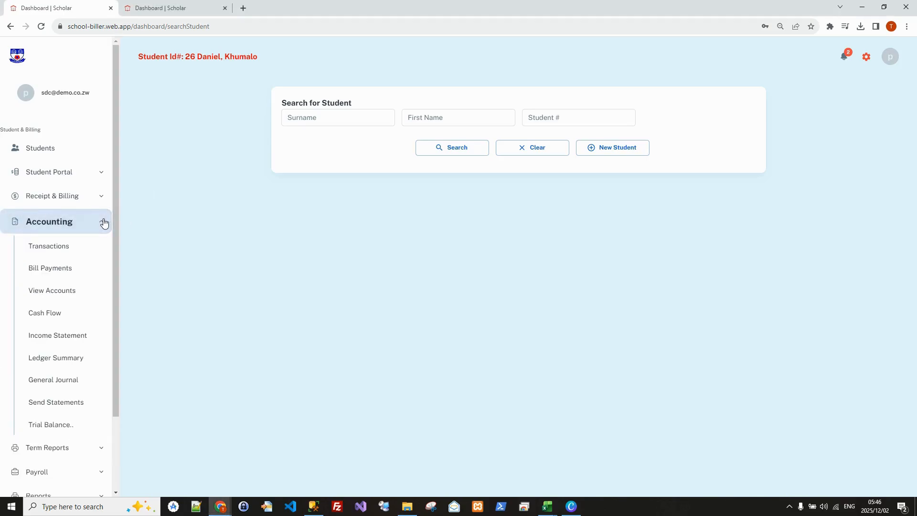
pyautogui.click(53, 270)
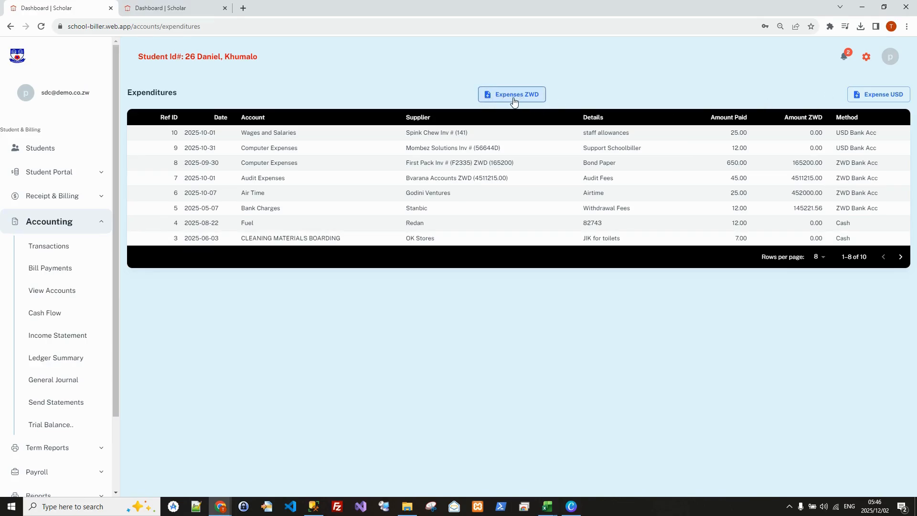
pyautogui.click(888, 97)
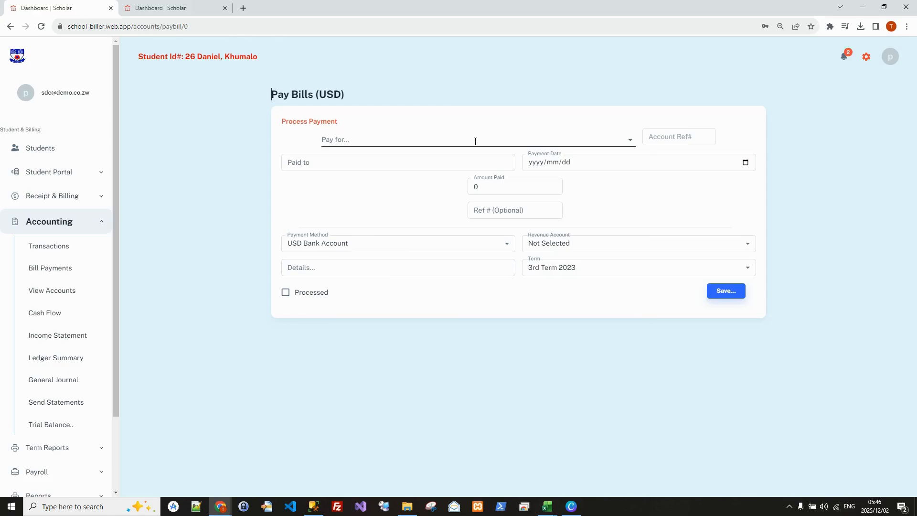
pyautogui.click(475, 142)
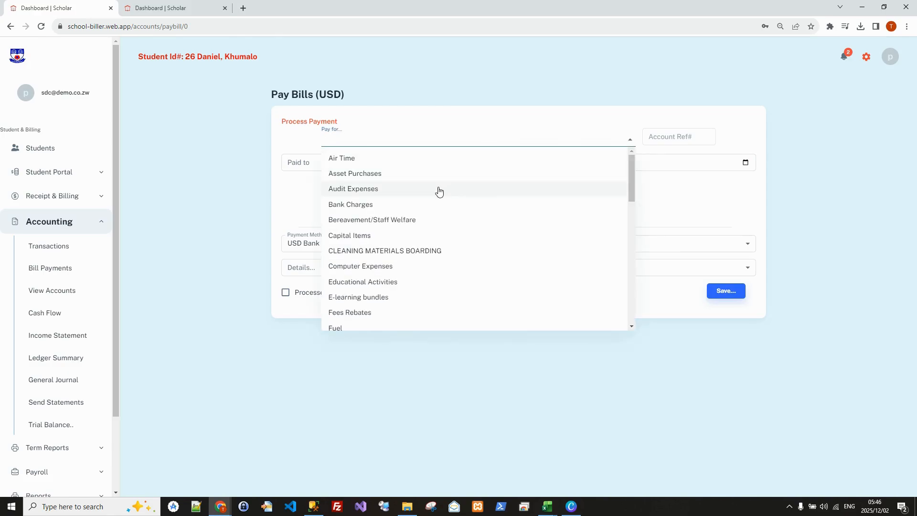
pyautogui.scroll(-2, 469, 192)
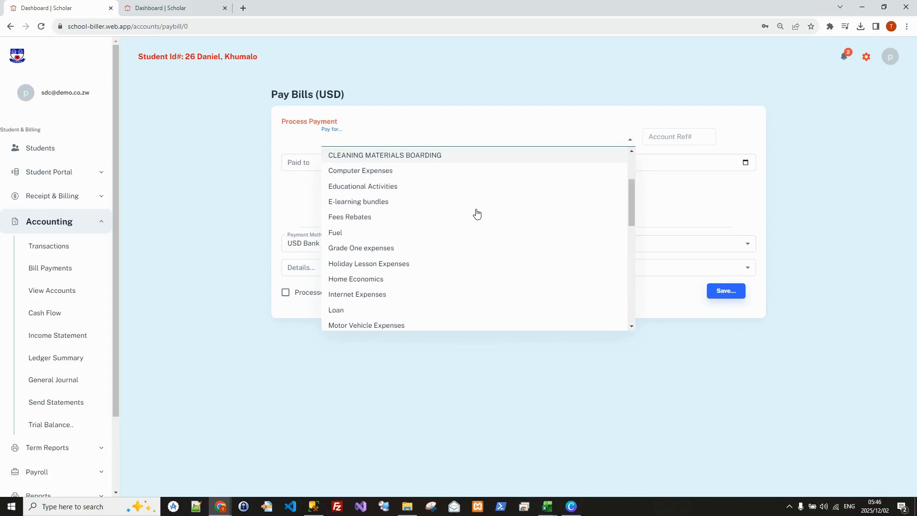
pyautogui.click(363, 249)
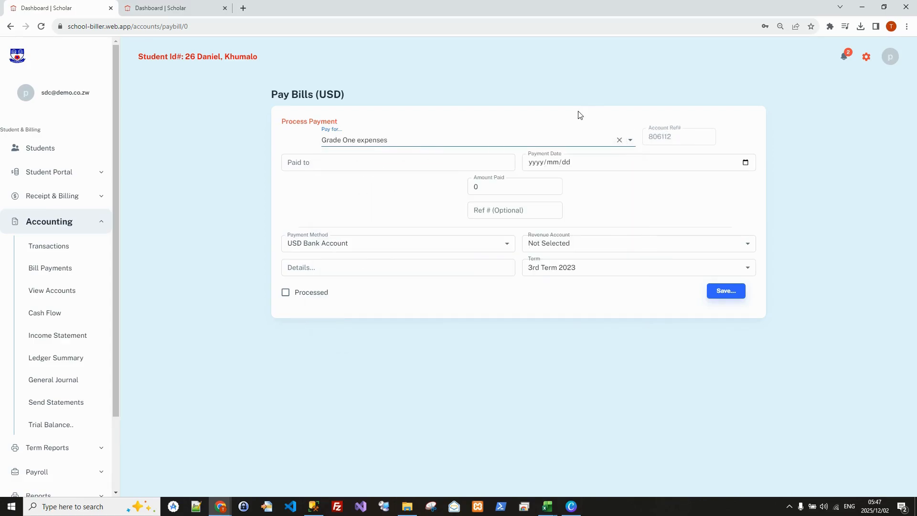
# Enter Jumping Castle as the payee and set the payment date to 2025/10/30.
pyautogui.click(406, 170)
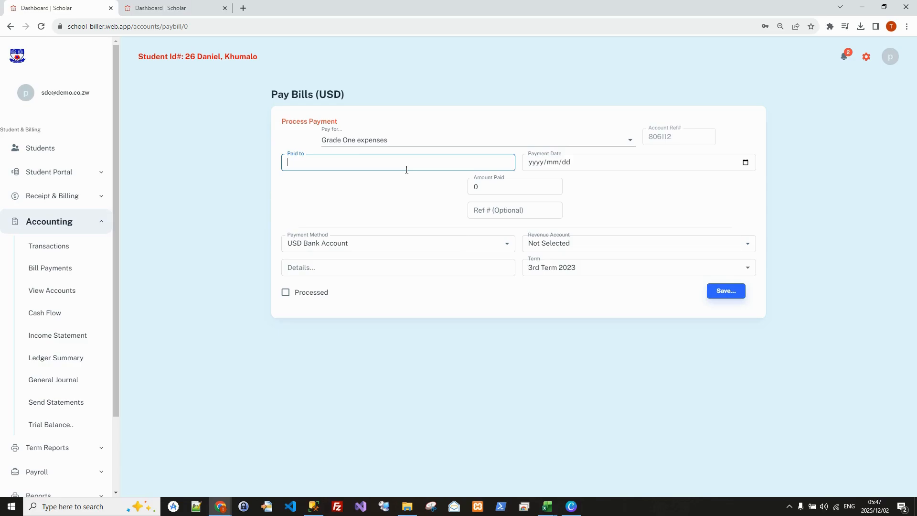
pyautogui.write('Jumping Castle')
pyautogui.click(746, 162)
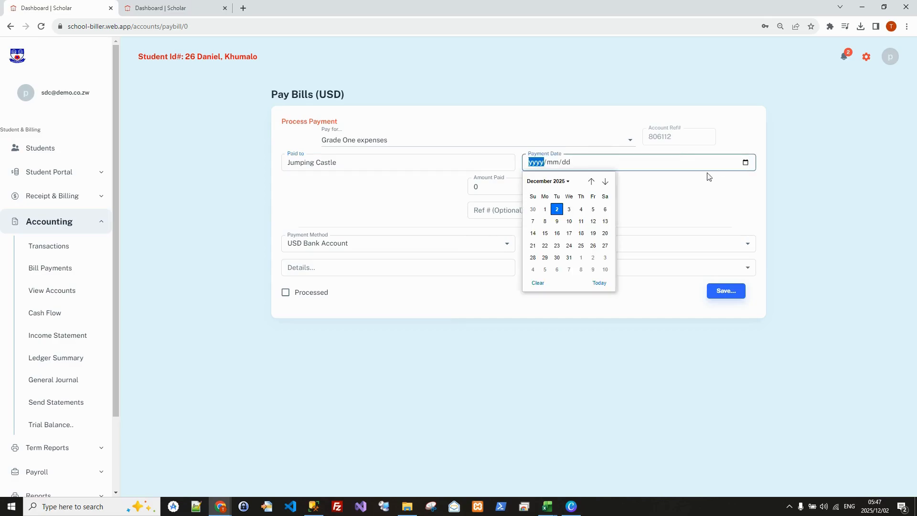
pyautogui.click(591, 181)
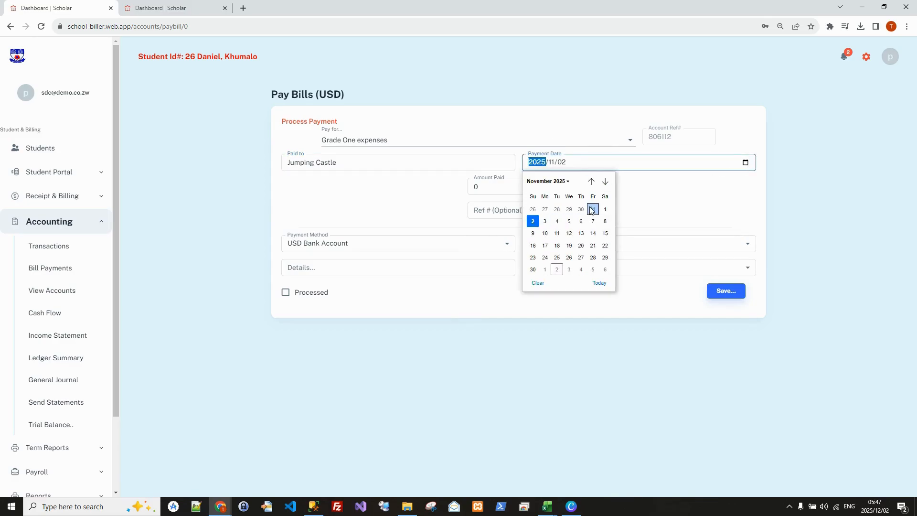
pyautogui.click(580, 209)
# Set the amount paid to 120 and the optional reference number to 09009.
pyautogui.click(495, 186)
pyautogui.moveTo(494, 186); pyautogui.dragTo(453, 188)
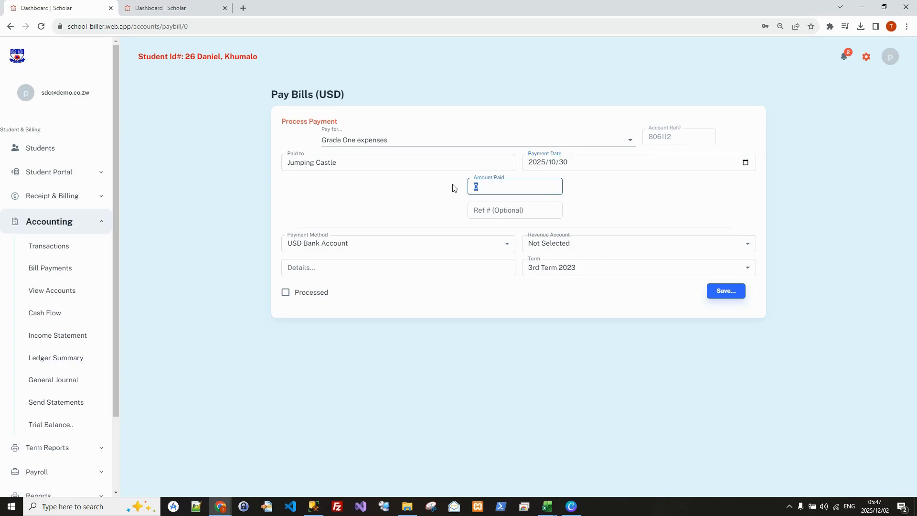
pyautogui.write('12')
pyautogui.click(532, 212)
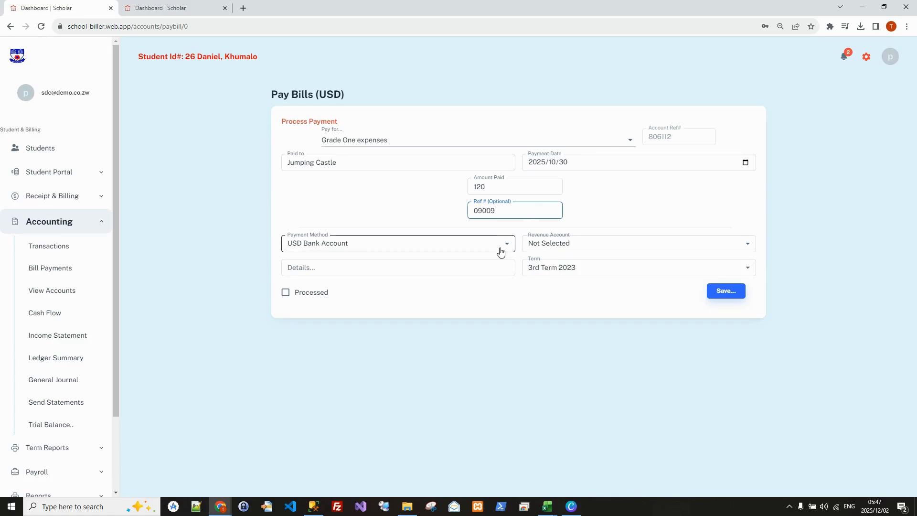
# Assign the payment to the SDC Levy revenue account, enter "Children's Ground" as the details, and save it.
pyautogui.click(613, 244)
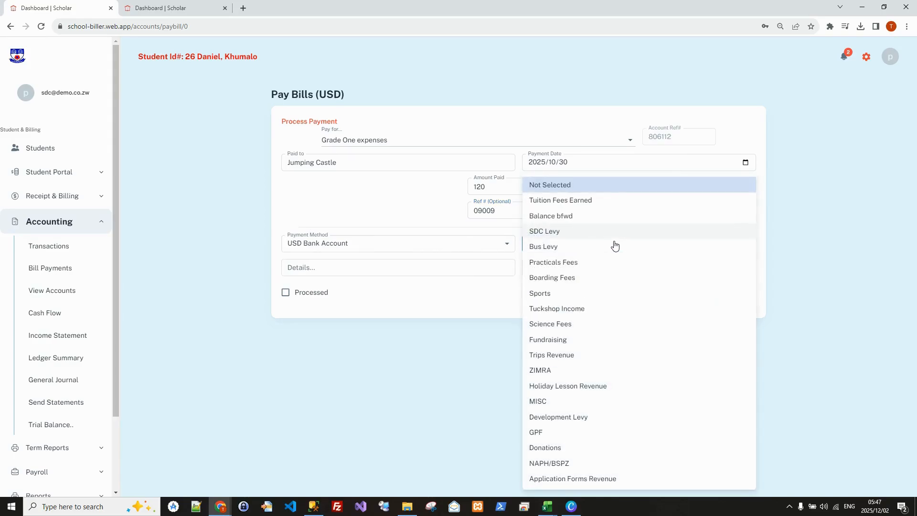
pyautogui.click(556, 232)
pyautogui.click(355, 271)
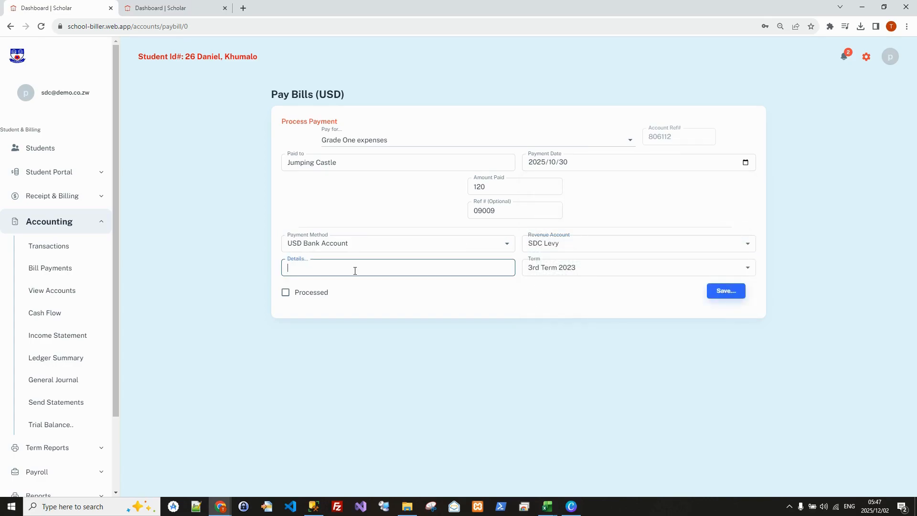
pyautogui.write("Children's Ground")
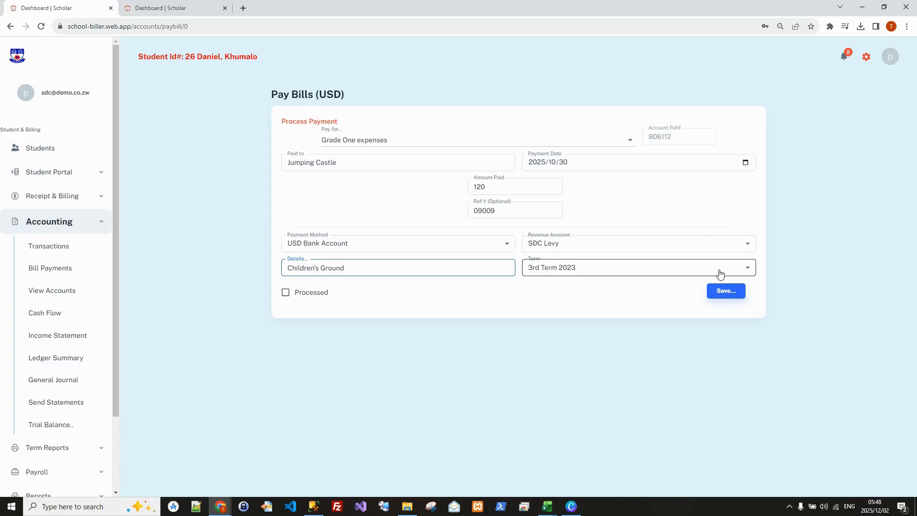
pyautogui.click(724, 294)
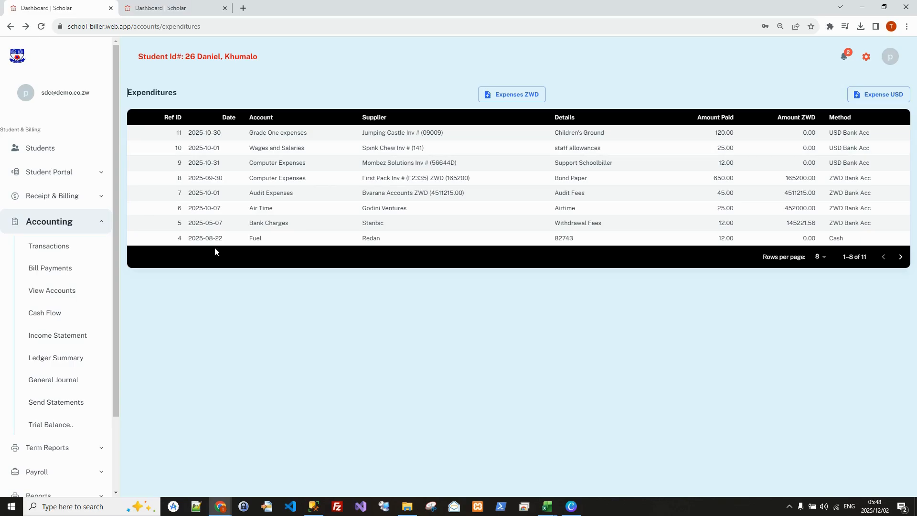
# Display the account transactions of the Grade One expenses general ledger.
pyautogui.click(47, 295)
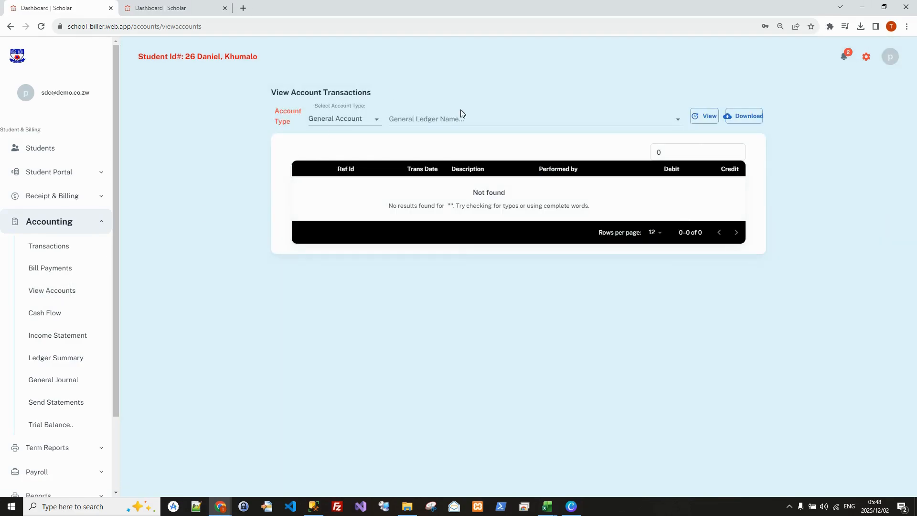
pyautogui.click(533, 119)
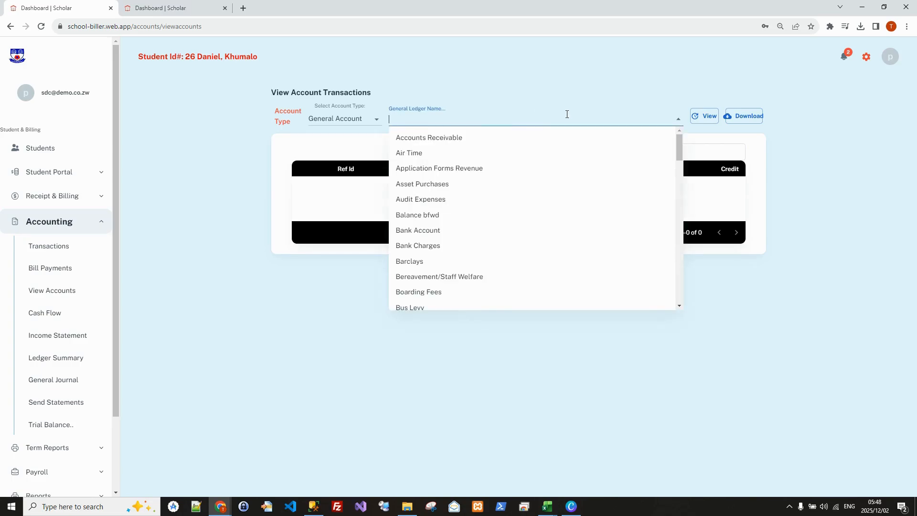
pyautogui.write('gra')
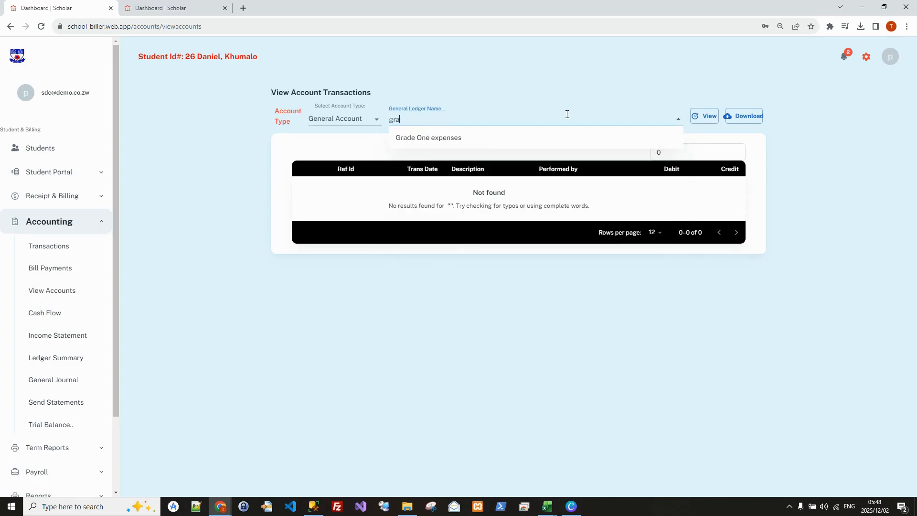
pyautogui.click(437, 138)
pyautogui.click(700, 122)
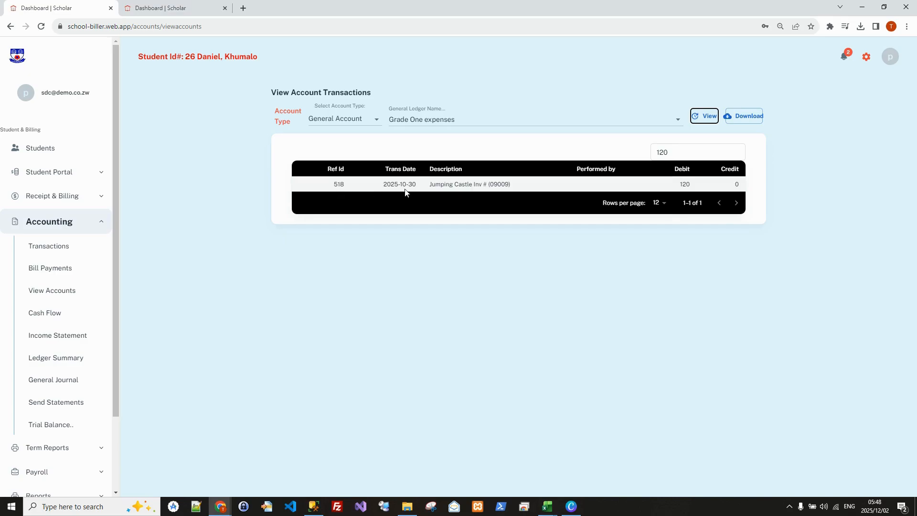
# Display the account transactions of the Bank Charges general ledger.
pyautogui.click(678, 121)
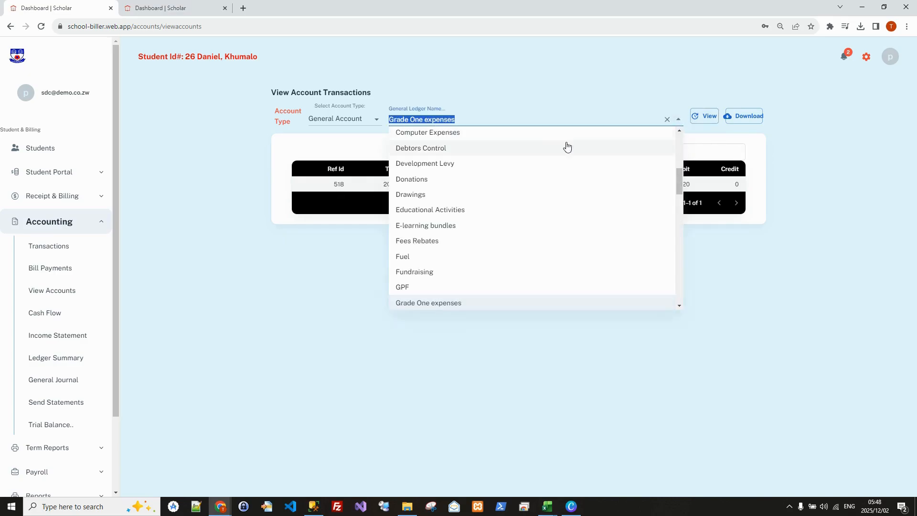
pyautogui.scroll(-3, 464, 193)
pyautogui.scroll(-6, 449, 212)
pyautogui.write('b')
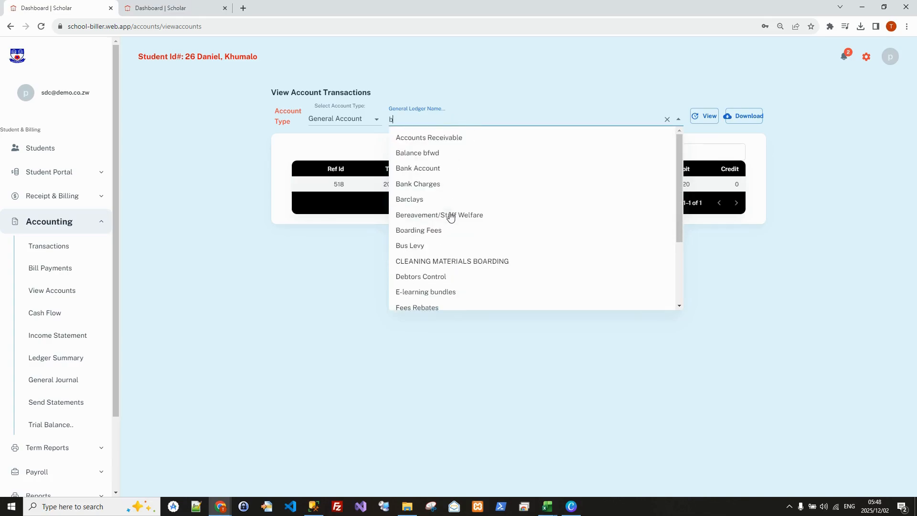
pyautogui.write('am')
pyautogui.press('BackSpace')
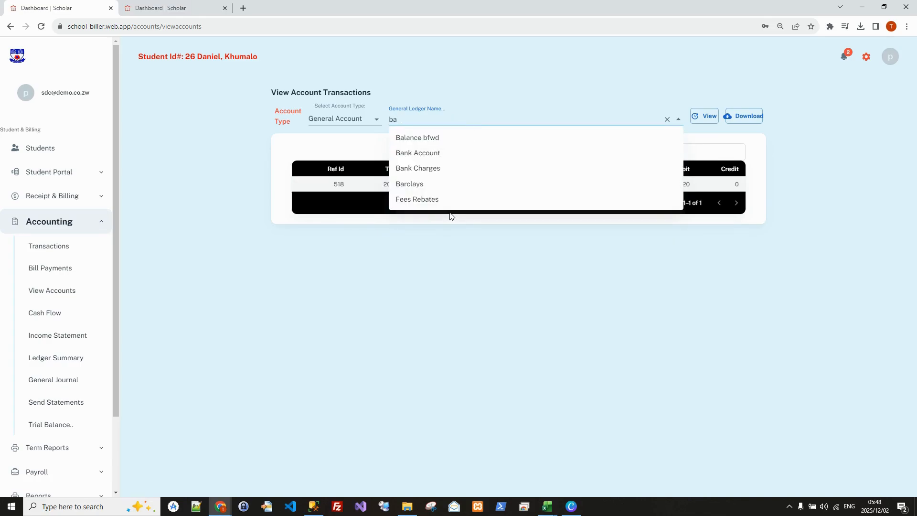
pyautogui.click(438, 170)
pyautogui.click(701, 120)
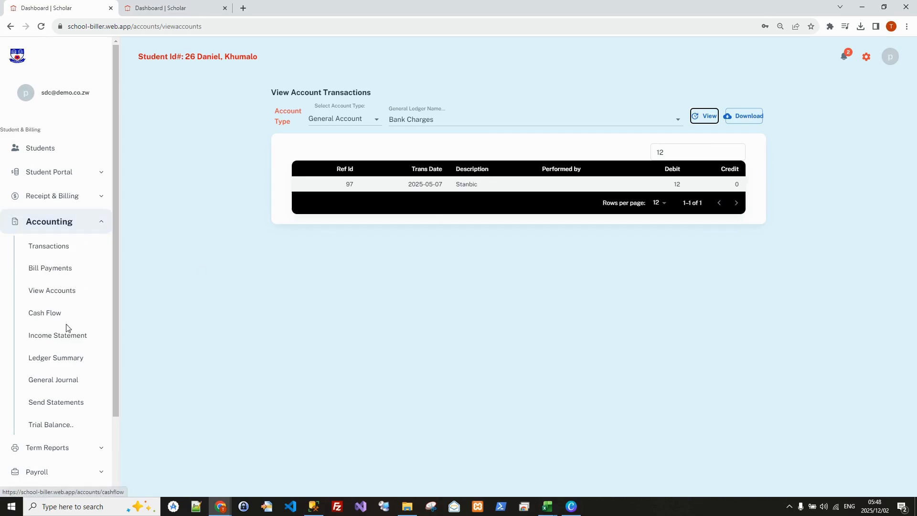
# Download the trial balance as a PDF and examine its Grade One expenses row and totals.
pyautogui.click(40, 426)
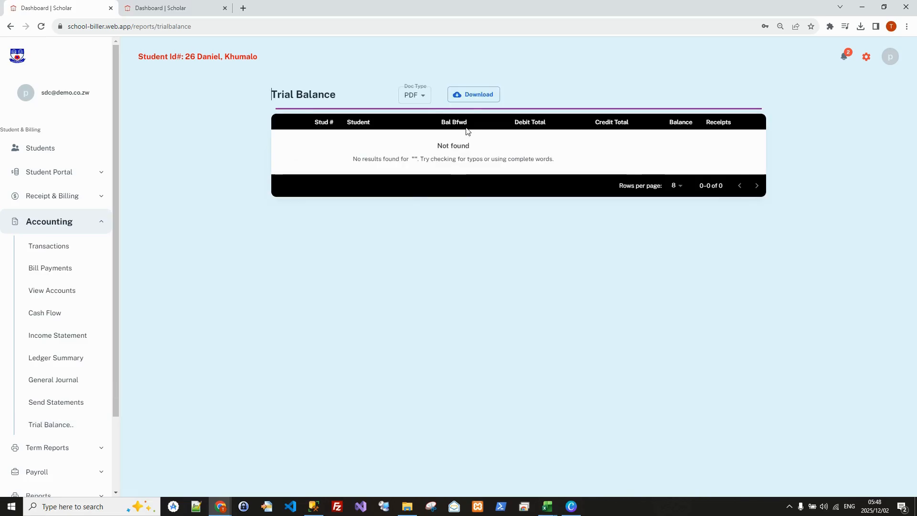
pyautogui.click(471, 96)
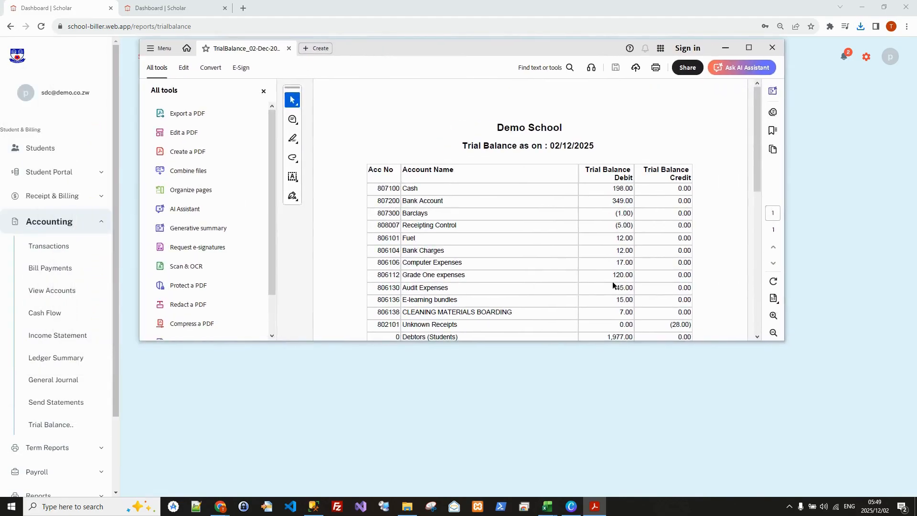
pyautogui.moveTo(644, 341); pyautogui.dragTo(653, 429)
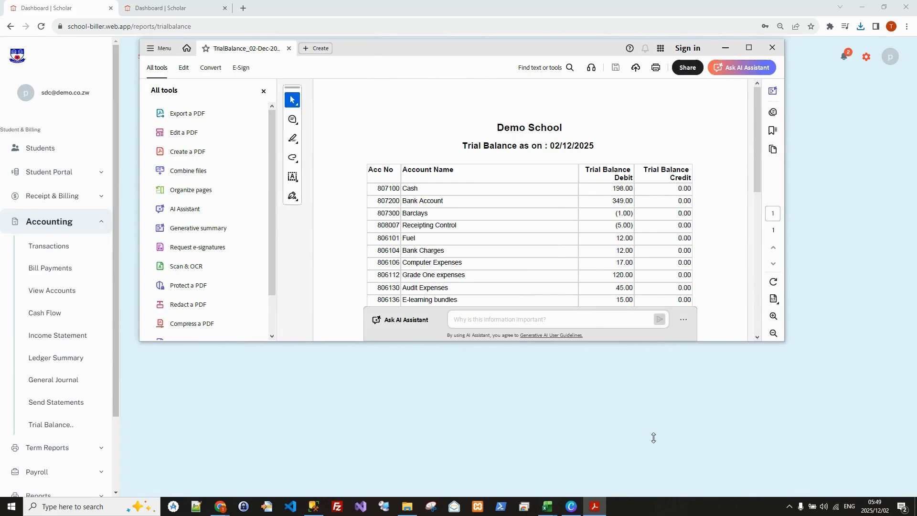
pyautogui.moveTo(756, 209); pyautogui.dragTo(755, 280)
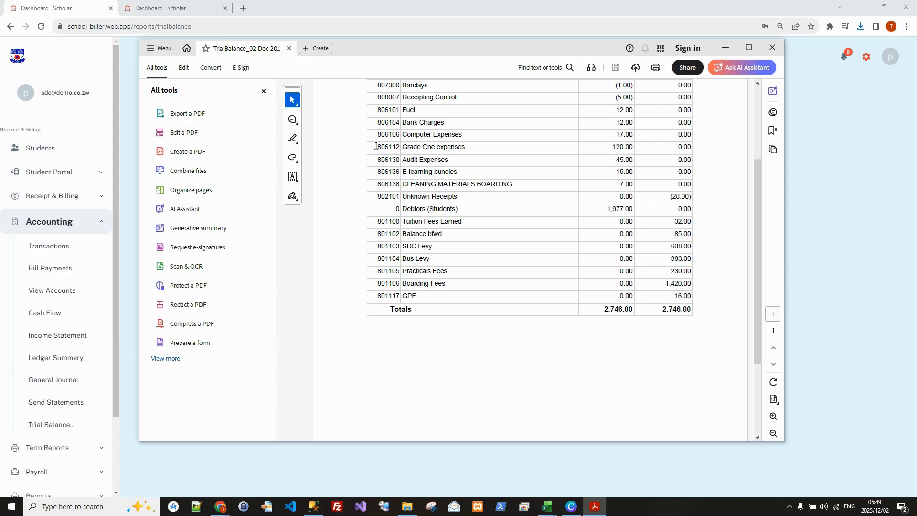
pyautogui.moveTo(403, 148); pyautogui.dragTo(626, 152)
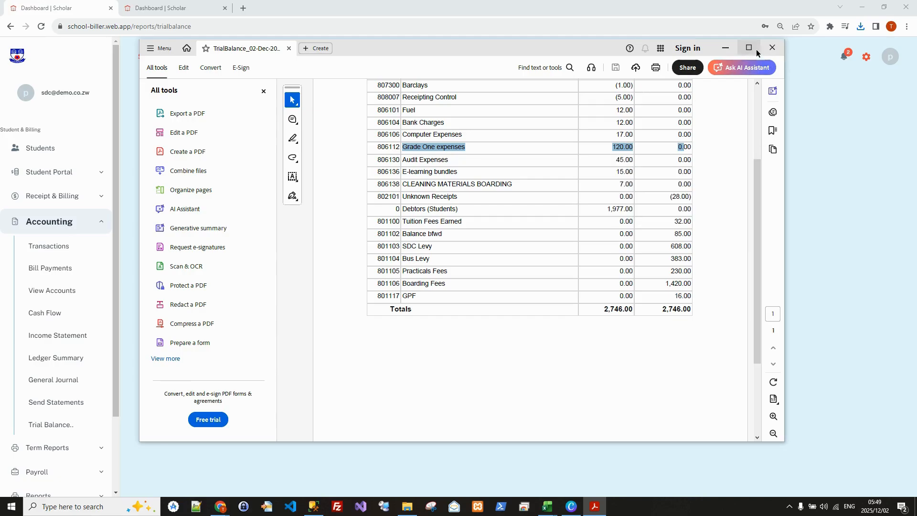
pyautogui.click(725, 48)
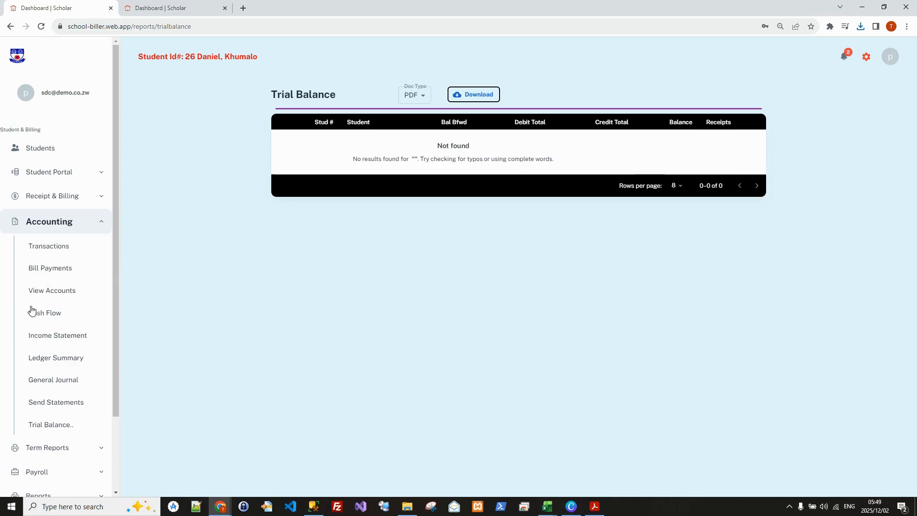
# Show the cash flow statement filtered to the SDC Levy revenue account.
pyautogui.click(40, 319)
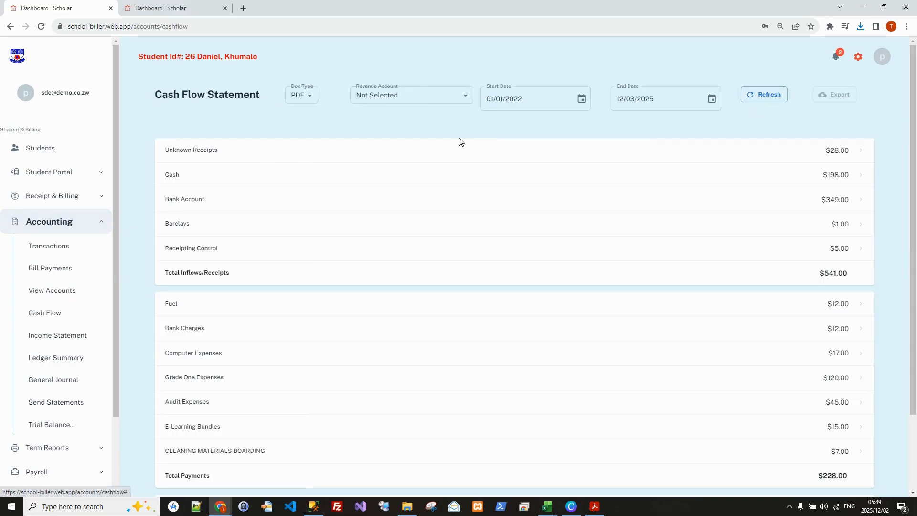
pyautogui.click(466, 98)
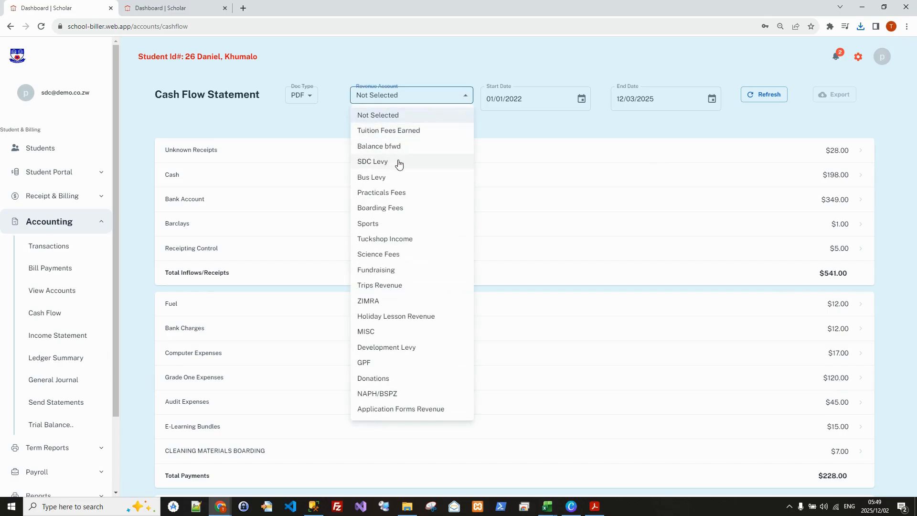
pyautogui.click(382, 166)
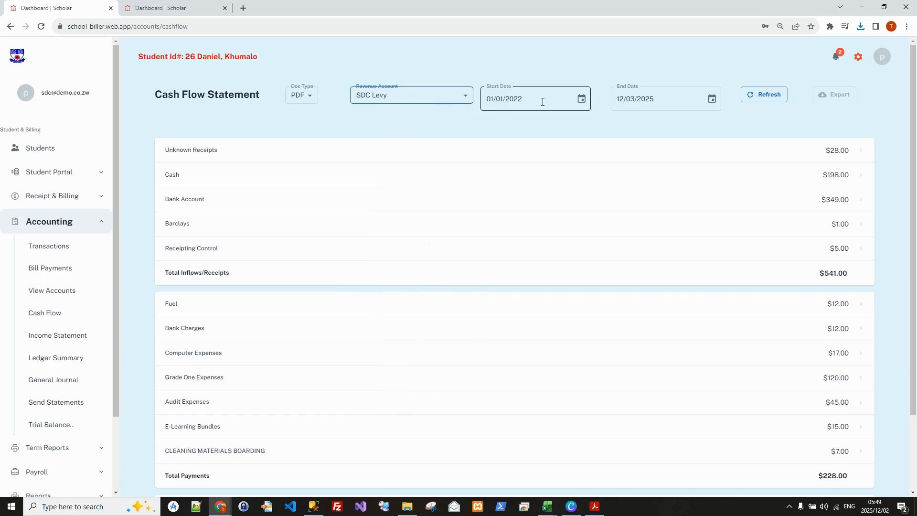
pyautogui.click(765, 96)
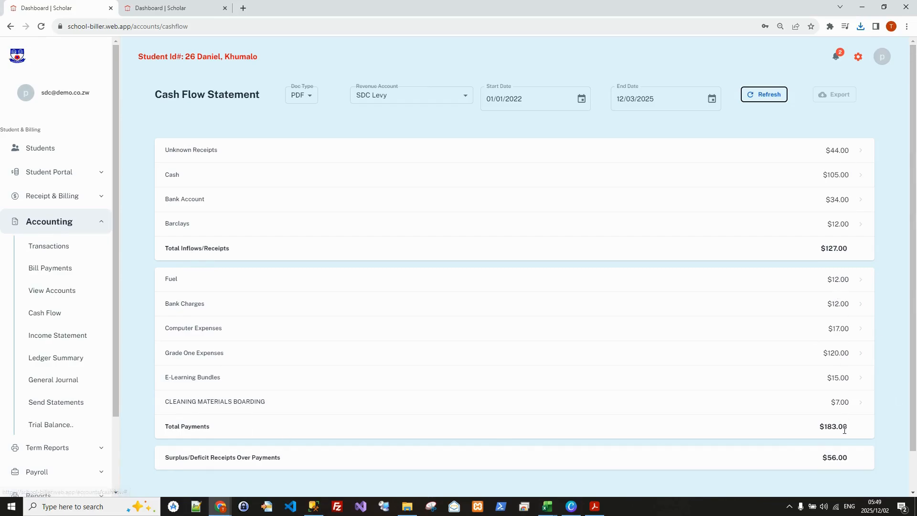
# Examine the income statement's income, expenditures and surplus or deficit.
pyautogui.click(47, 334)
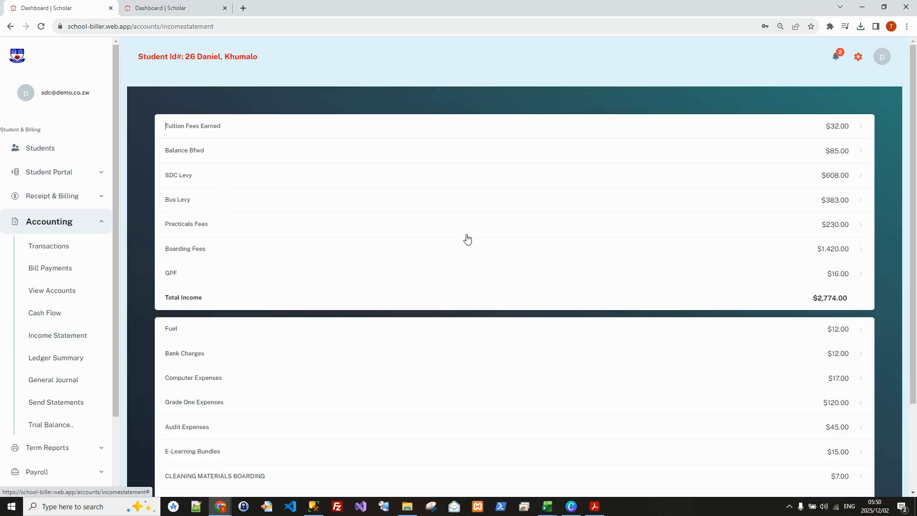
pyautogui.scroll(-2, 829, 215)
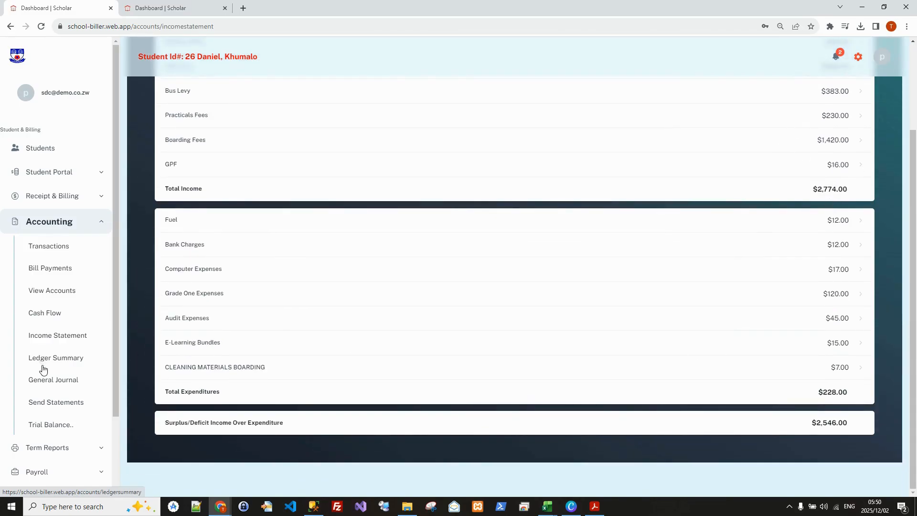
# Open the General Journal entry form.
pyautogui.click(47, 383)
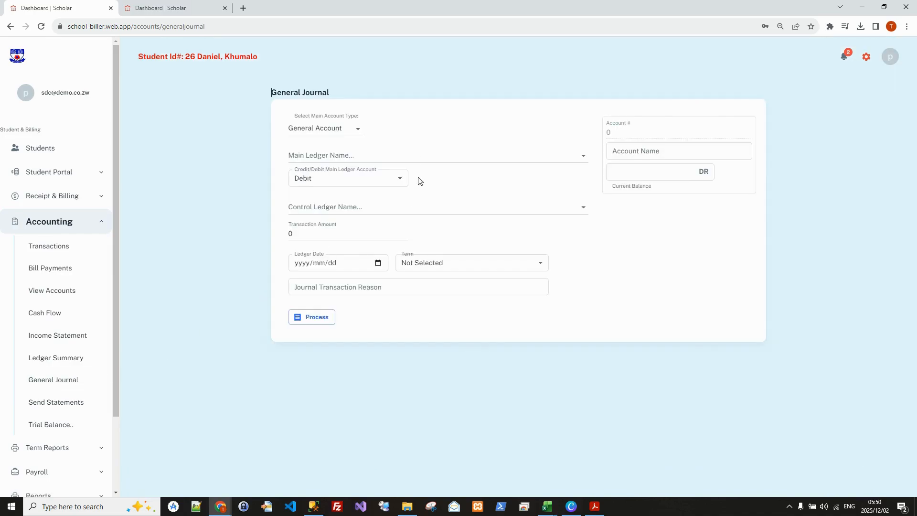